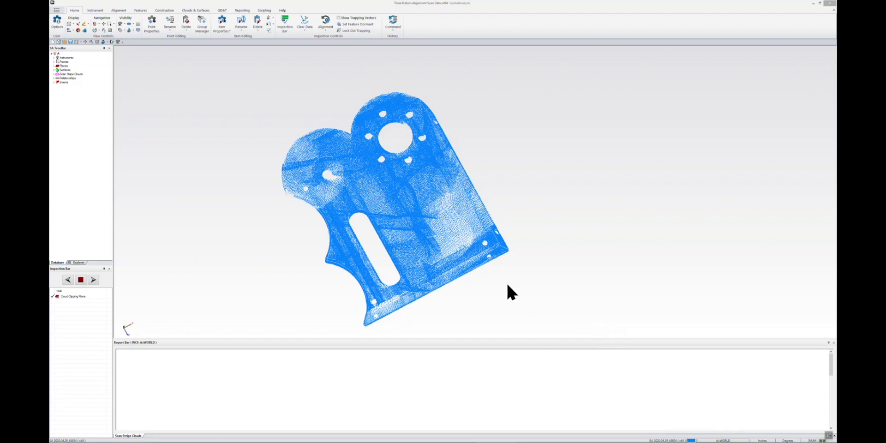
- Switch the graphics view to solid shaded rendering so the CAD part displays together with the scan cloud
{"action": "right_click_drag", "start_coordinate": [473, 288], "coordinate": [374, 217]}
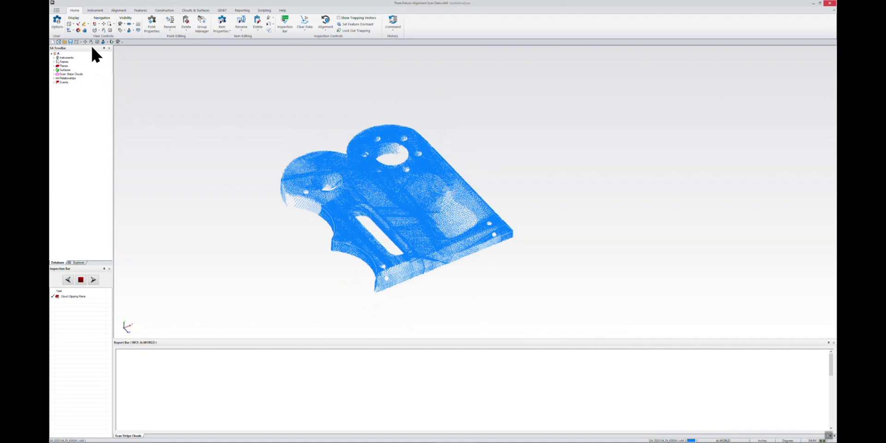
{"action": "left_click", "coordinate": [79, 40]}
{"action": "left_click", "coordinate": [78, 54]}
{"action": "right_click_drag", "start_coordinate": [422, 181], "coordinate": [425, 207]}
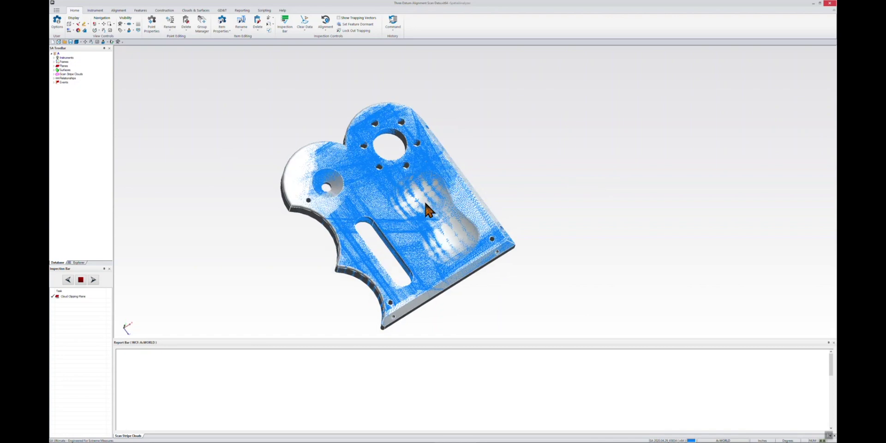
{"action": "right_click_drag", "start_coordinate": [495, 251], "coordinate": [407, 189]}
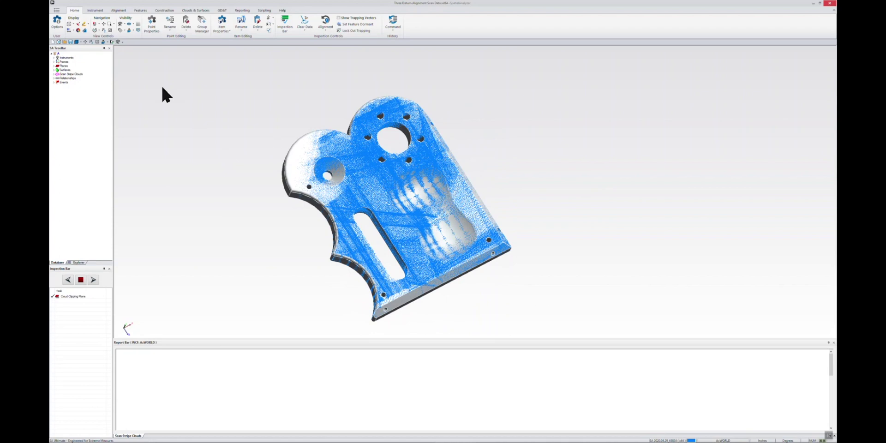
- Expand the scan stripe clouds in the tree and examine the scanned part's datum faces from several angles
{"action": "left_click", "coordinate": [54, 73]}
{"action": "right_click", "coordinate": [76, 88]}
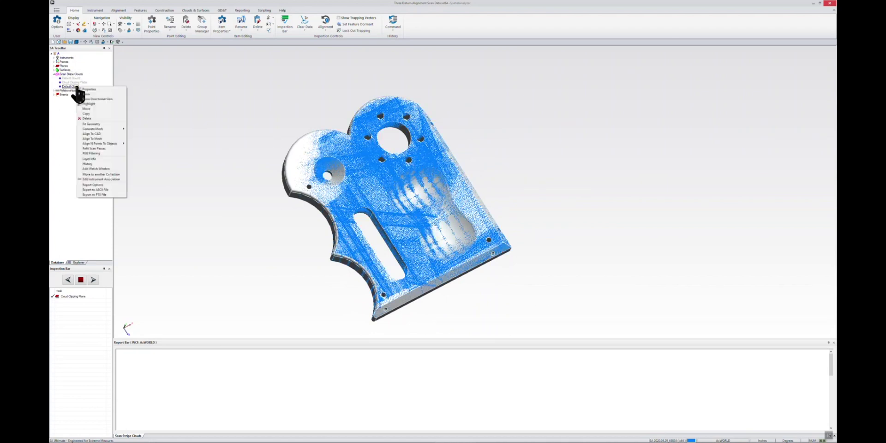
{"action": "left_click", "coordinate": [240, 146]}
{"action": "right_click_drag", "start_coordinate": [464, 228], "coordinate": [460, 227]}
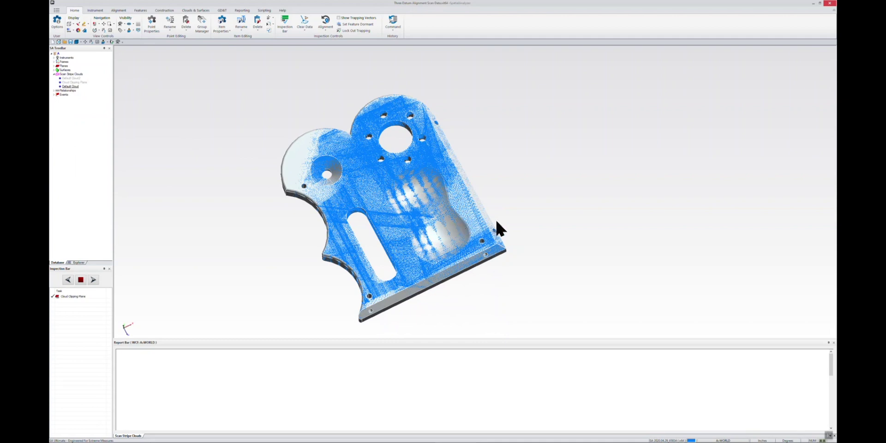
{"action": "right_click_drag", "start_coordinate": [480, 231], "coordinate": [439, 237]}
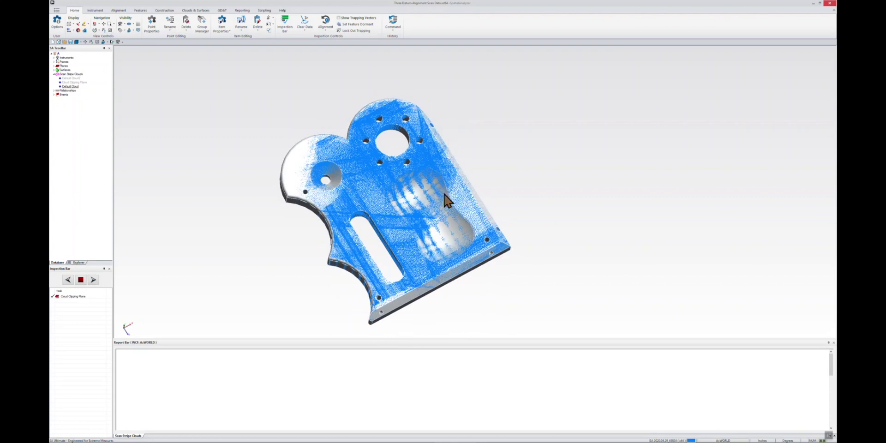
{"action": "right_click_drag", "start_coordinate": [447, 199], "coordinate": [445, 242]}
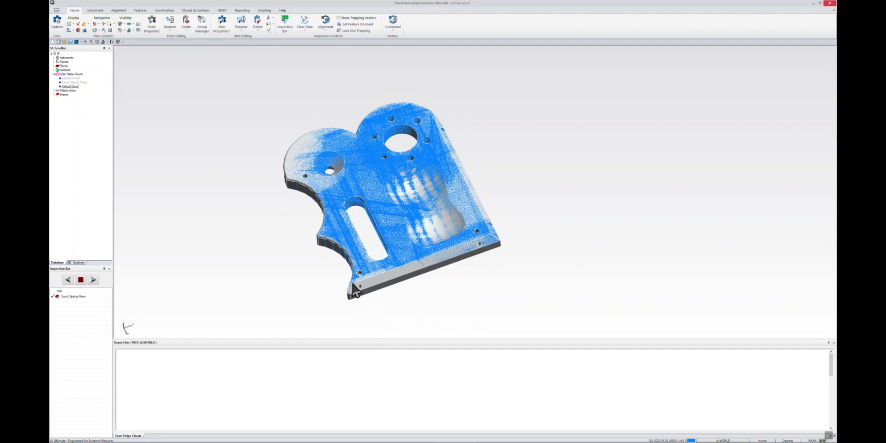
{"action": "right_click_drag", "start_coordinate": [447, 307], "coordinate": [446, 282]}
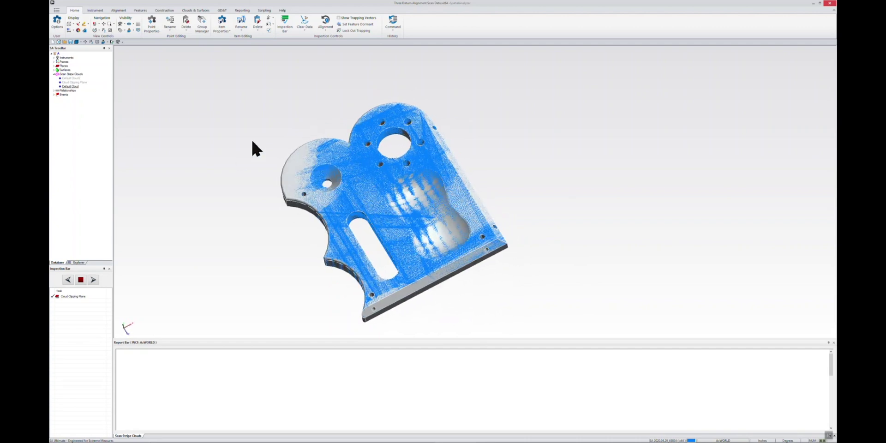
- Configure new features to extract their nominals from CAD and choose their data association option
{"action": "left_click", "coordinate": [141, 10]}
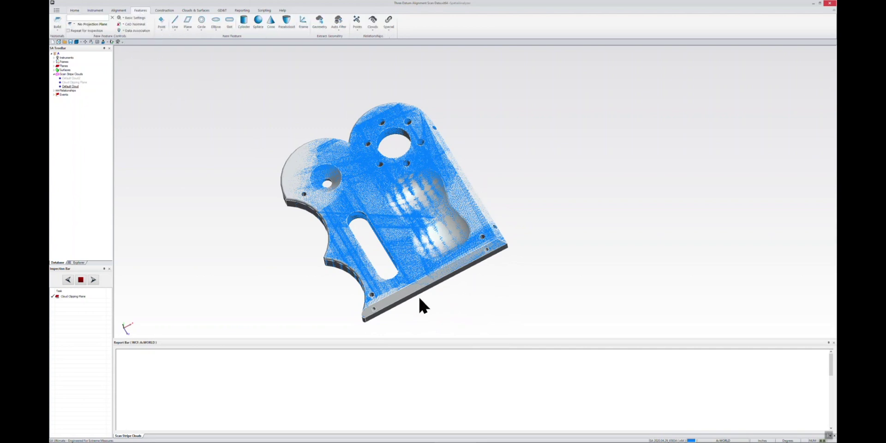
{"action": "left_click", "coordinate": [74, 10]}
{"action": "left_click", "coordinate": [140, 10]}
{"action": "left_click", "coordinate": [122, 24]}
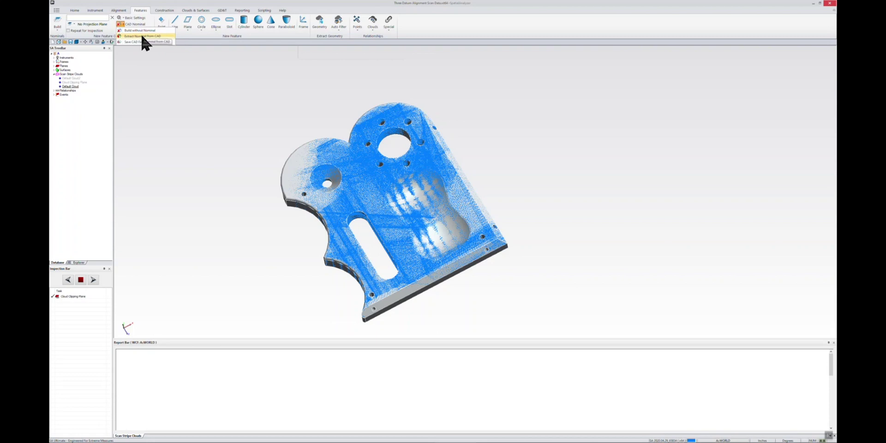
{"action": "left_click", "coordinate": [142, 36]}
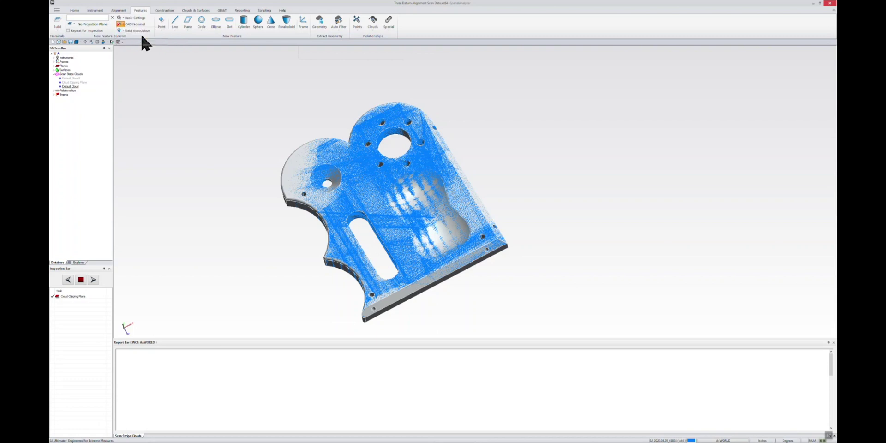
{"action": "left_click", "coordinate": [123, 30]}
{"action": "left_click", "coordinate": [136, 37]}
- Start a new frame feature and define its +Z primary axis with a plane made from the part's large top CAD face
{"action": "middle_click_drag", "start_coordinate": [391, 270], "coordinate": [279, 162]}
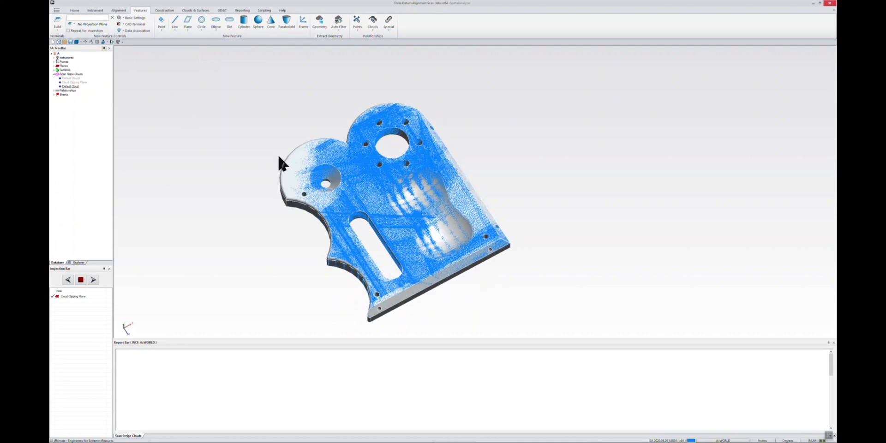
{"action": "left_click", "coordinate": [303, 24]}
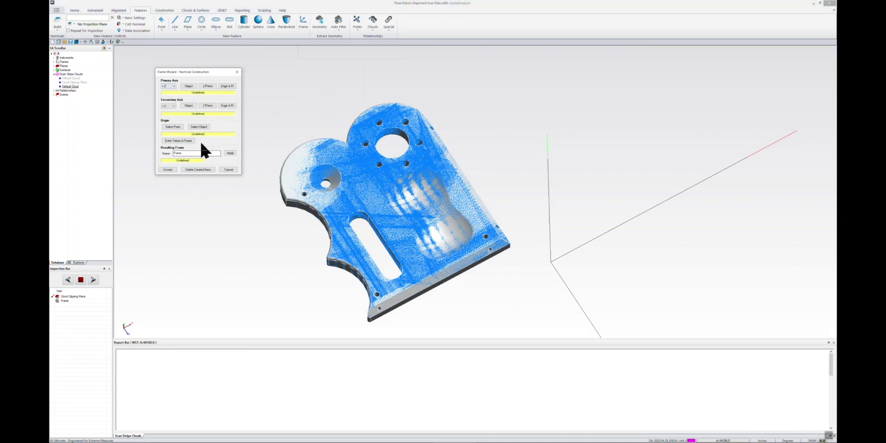
{"action": "left_click", "coordinate": [195, 87]}
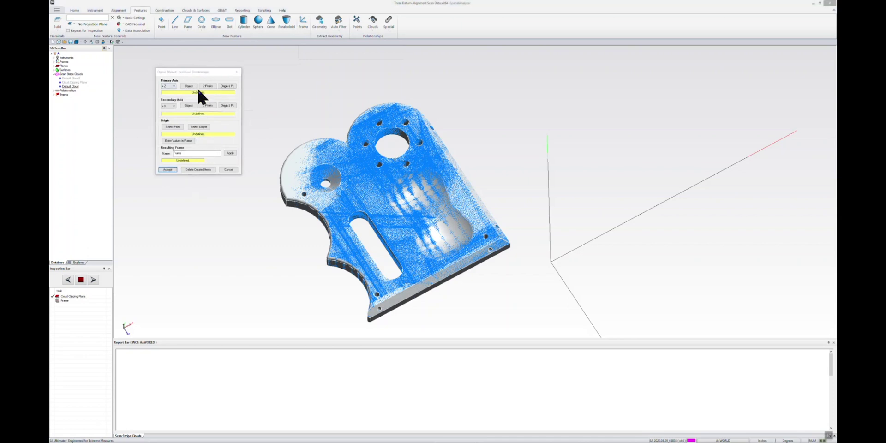
{"action": "right_click_drag", "start_coordinate": [391, 236], "coordinate": [389, 221]}
{"action": "left_click", "coordinate": [188, 86]}
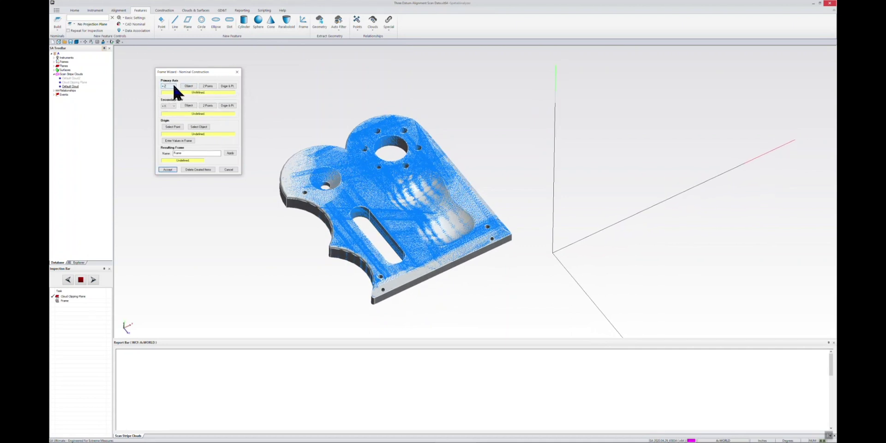
{"action": "left_click", "coordinate": [187, 85]}
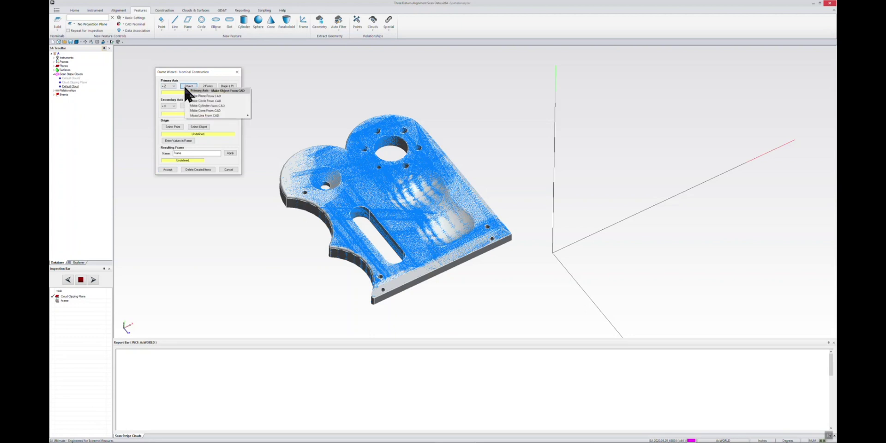
{"action": "left_click", "coordinate": [226, 96]}
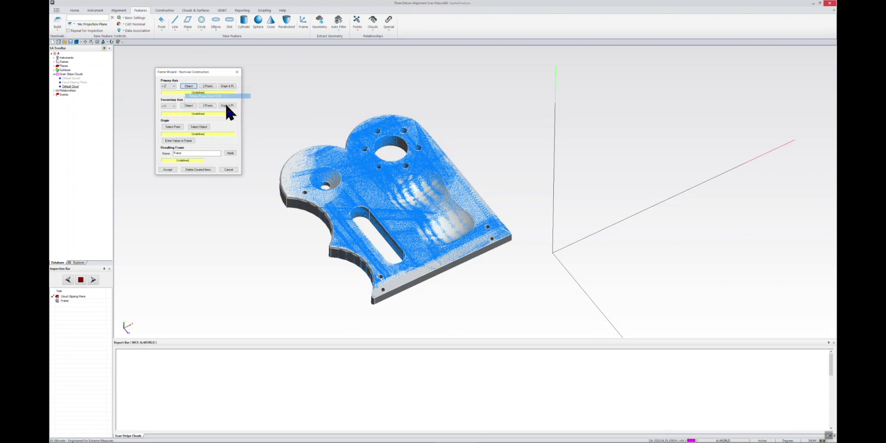
{"action": "left_click", "coordinate": [381, 223]}
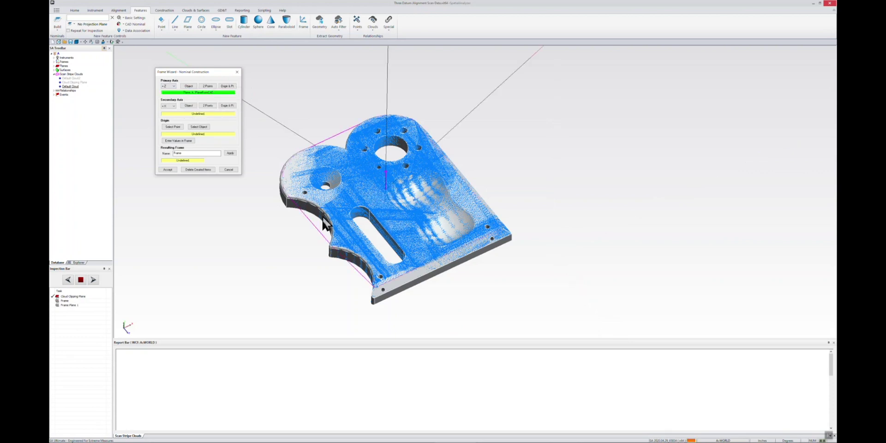
- Define the frame's +X secondary axis with a plane made from the long straight CAD face along the part's base
{"action": "left_click", "coordinate": [187, 104]}
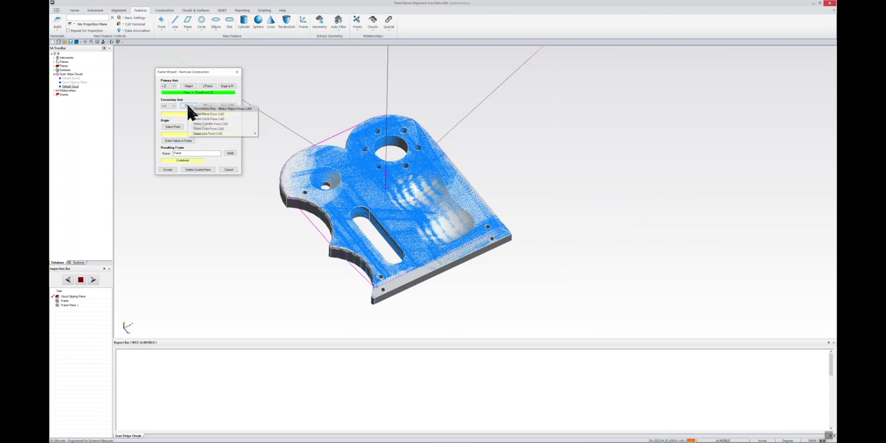
{"action": "left_click", "coordinate": [228, 113]}
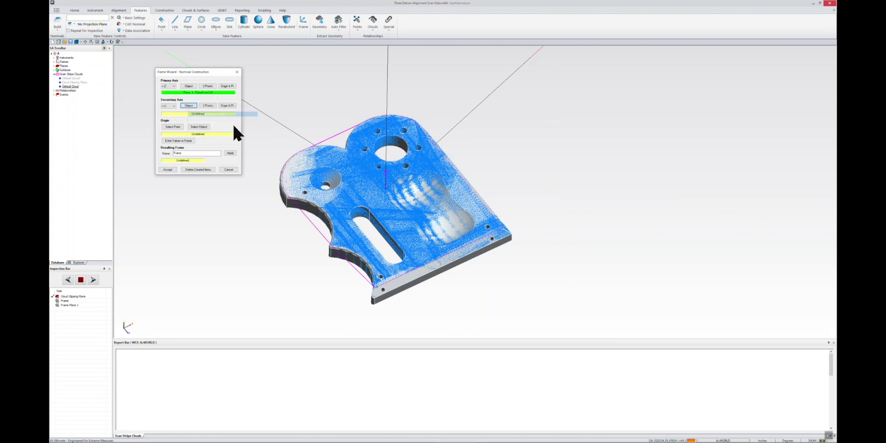
{"action": "left_click", "coordinate": [450, 270]}
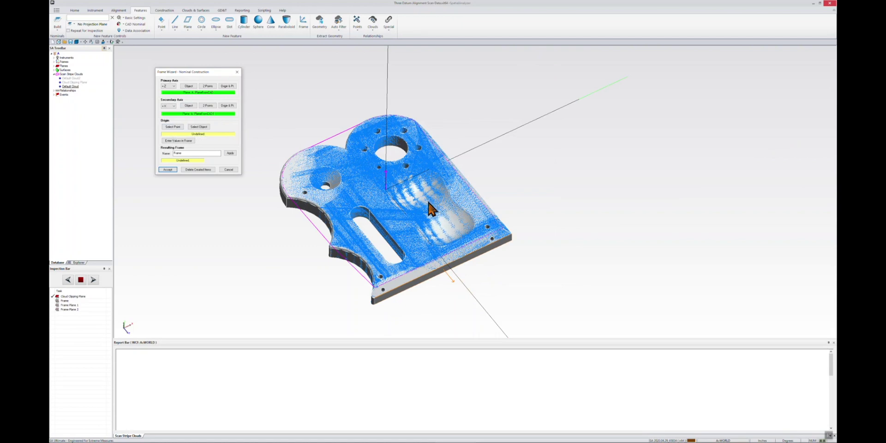
- Define the frame's origin as a CAD intersection point at the base corner, using the straight side face as the third datum plane
{"action": "right_click_drag", "start_coordinate": [364, 204], "coordinate": [393, 169]}
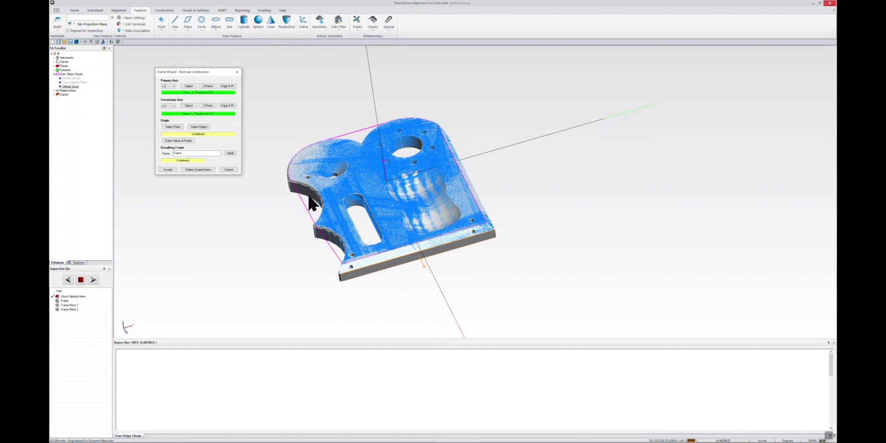
{"action": "left_click", "coordinate": [168, 126]}
{"action": "left_click", "coordinate": [173, 123]}
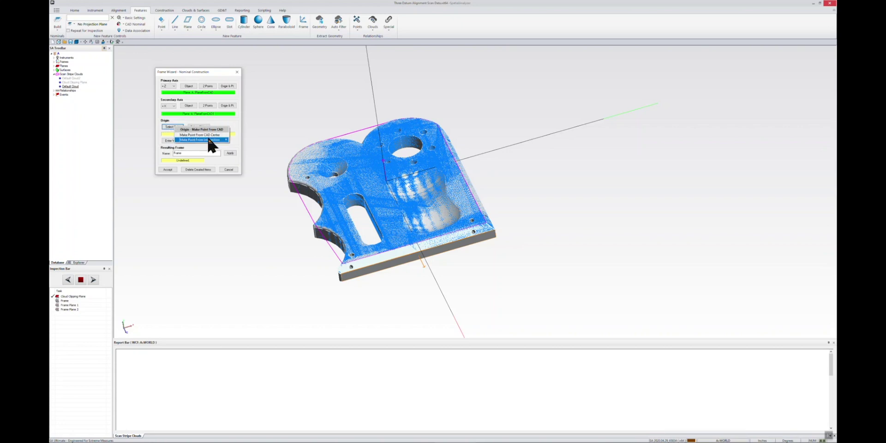
{"action": "mouse_move", "coordinate": [209, 141]}
{"action": "left_click", "coordinate": [236, 138]}
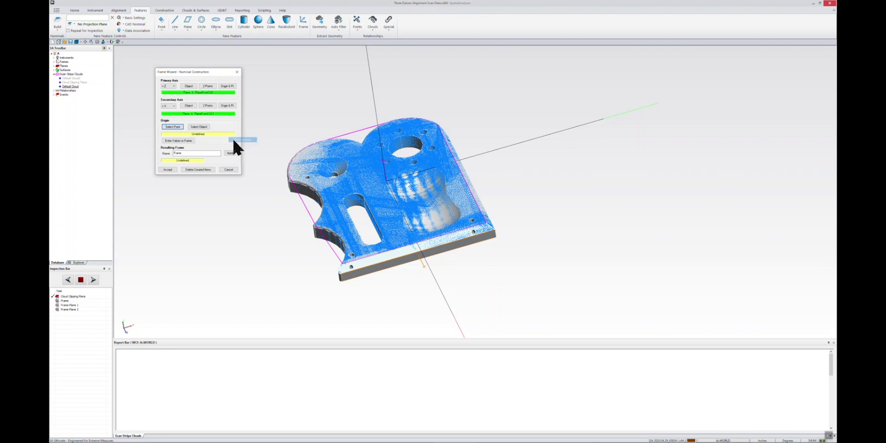
{"action": "right_click_drag", "start_coordinate": [489, 240], "coordinate": [450, 223]}
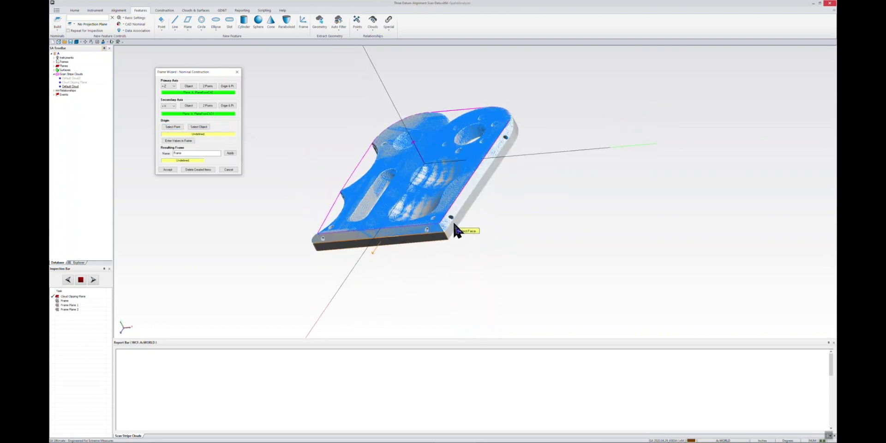
{"action": "left_click", "coordinate": [454, 231]}
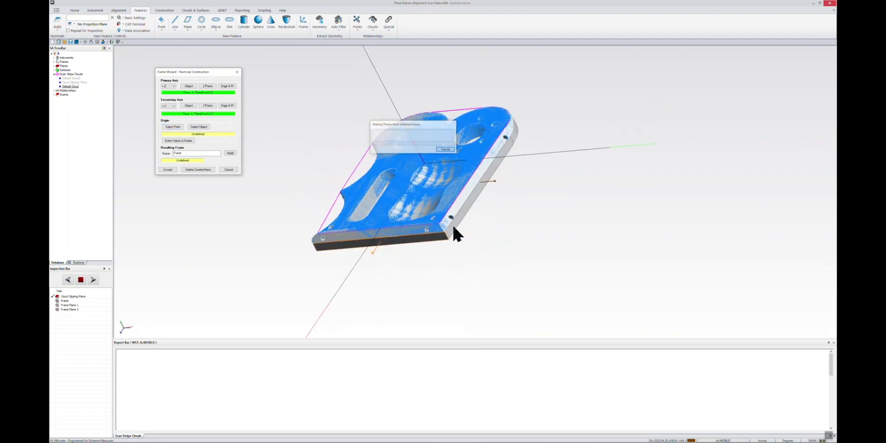
{"action": "left_click", "coordinate": [388, 244]}
- Reverse the frame's secondary axis direction to -X and accept the frame construction
{"action": "right_click_drag", "start_coordinate": [406, 270], "coordinate": [498, 173]}
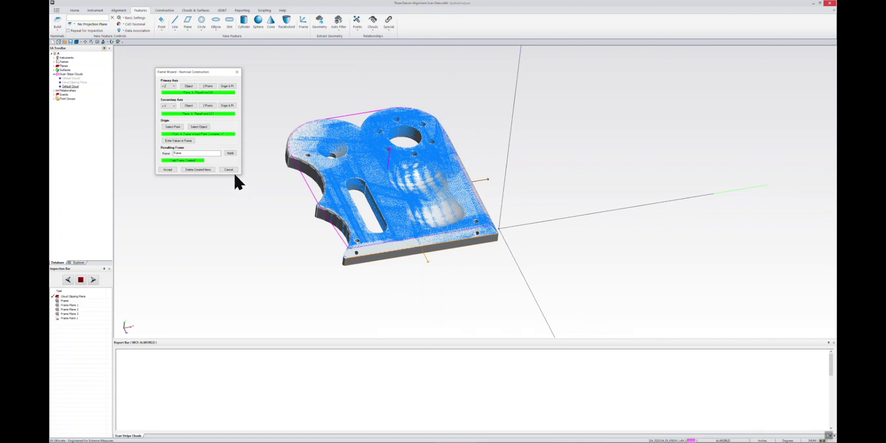
{"action": "left_click", "coordinate": [173, 106]}
{"action": "left_click", "coordinate": [168, 113]}
{"action": "right_click_drag", "start_coordinate": [495, 178], "coordinate": [437, 92]}
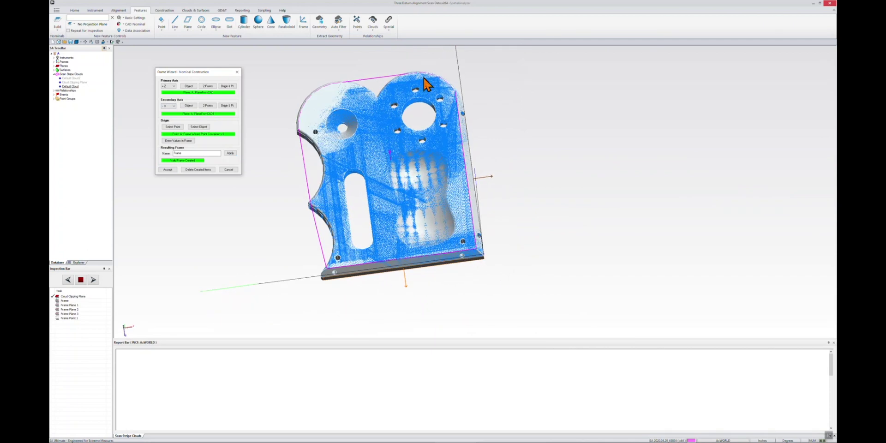
{"action": "mouse_move", "coordinate": [471, 253]}
{"action": "right_mouse_down"}
{"action": "mouse_move", "coordinate": [484, 239]}
{"action": "mouse_move", "coordinate": [489, 255]}
{"action": "mouse_move", "coordinate": [485, 247]}
{"action": "right_mouse_up"}
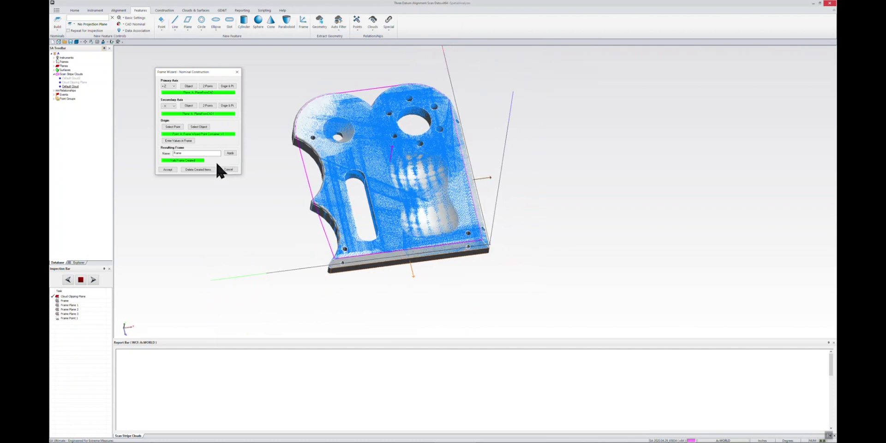
{"action": "left_click", "coordinate": [167, 169]}
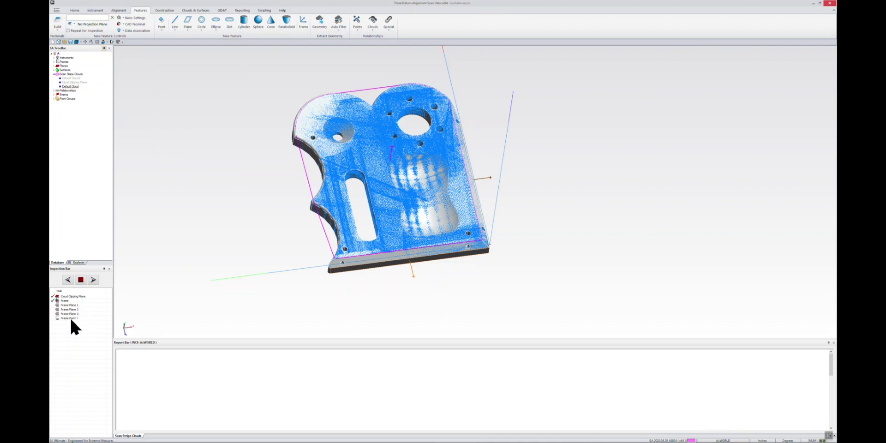
- Open the nominal geometry auto filter and add the relationships Frame Plane 1, Frame Plane 2 and Frame Plane 3
{"action": "mouse_move", "coordinate": [406, 272]}
{"action": "right_mouse_down"}
{"action": "mouse_move", "coordinate": [481, 207]}
{"action": "mouse_move", "coordinate": [436, 264]}
{"action": "mouse_move", "coordinate": [489, 258]}
{"action": "mouse_move", "coordinate": [395, 264]}
{"action": "right_mouse_up"}
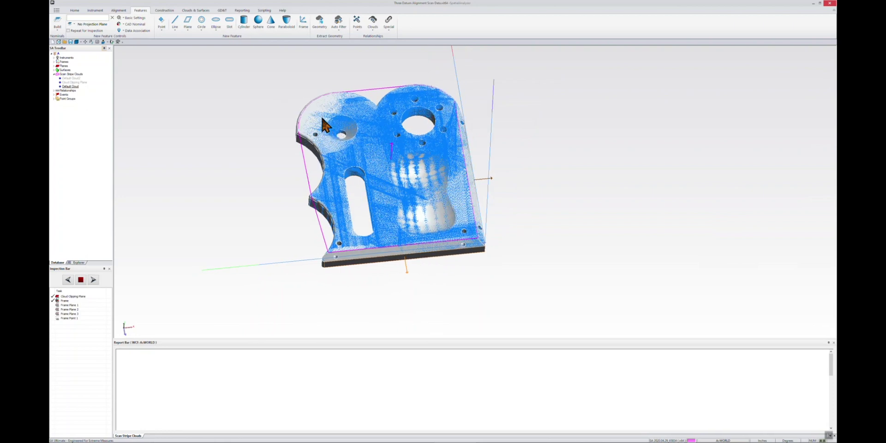
{"action": "left_click", "coordinate": [339, 22]}
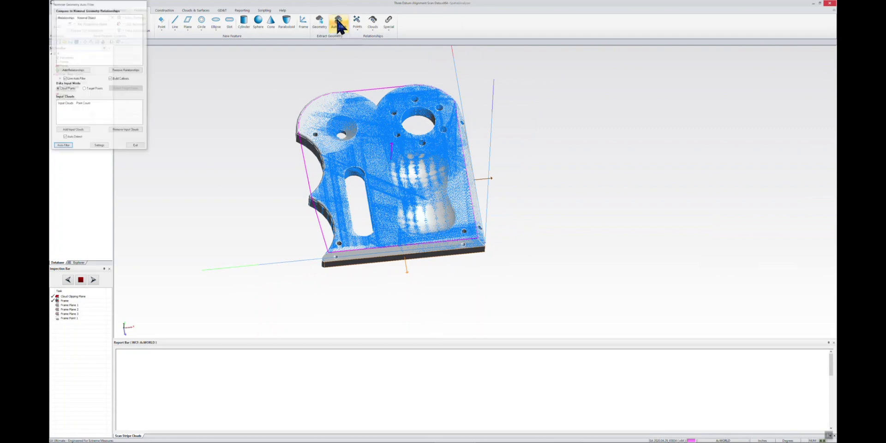
{"action": "left_click_drag", "start_coordinate": [100, 6], "coordinate": [605, 91]}
{"action": "left_click", "coordinate": [584, 158]}
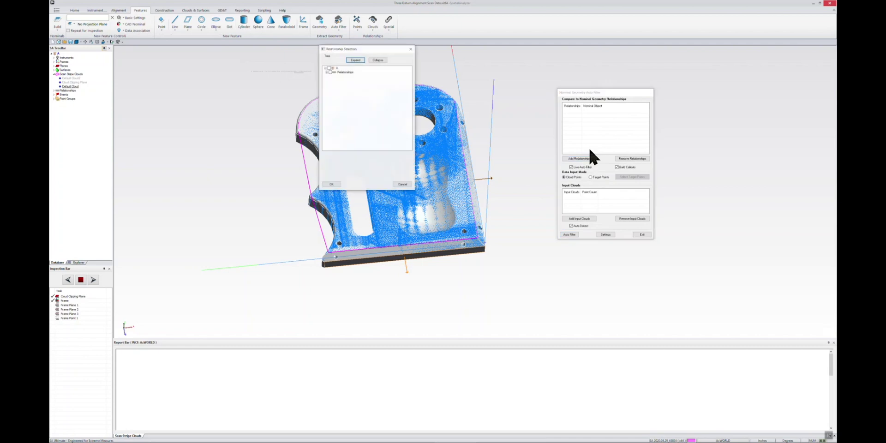
{"action": "left_click", "coordinate": [330, 73]}
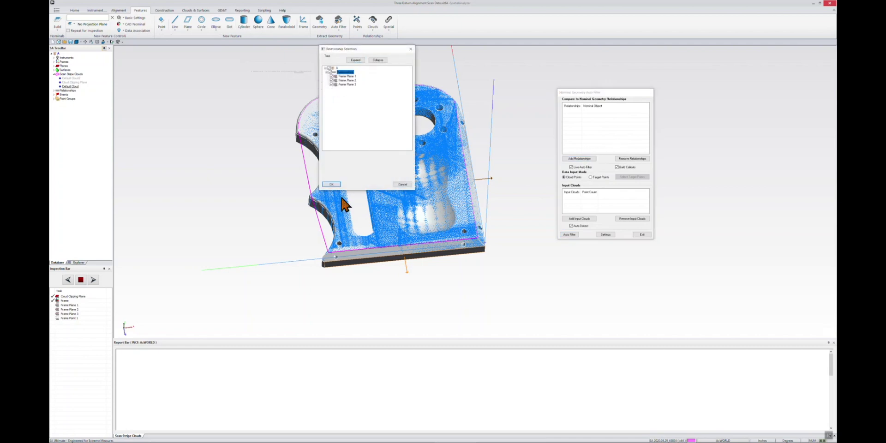
{"action": "left_click", "coordinate": [336, 184]}
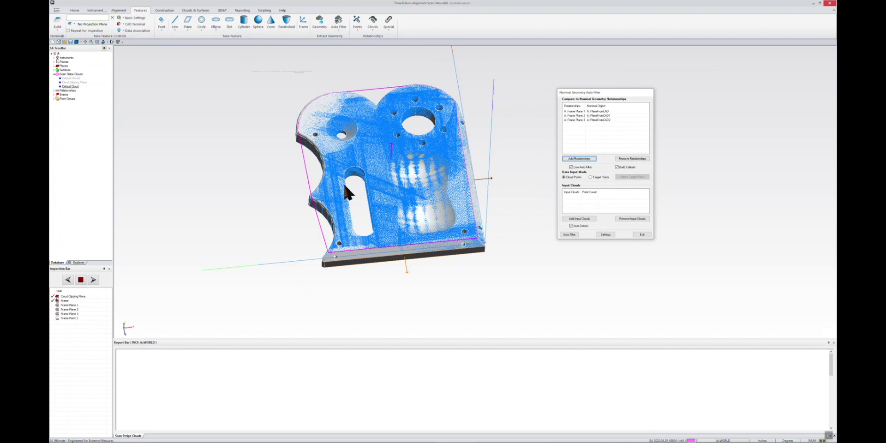
- Add the Default Cloud as the input cloud and run the auto filter against the three frame plane relationships
{"action": "left_click", "coordinate": [575, 217]}
{"action": "left_click", "coordinate": [391, 198]}
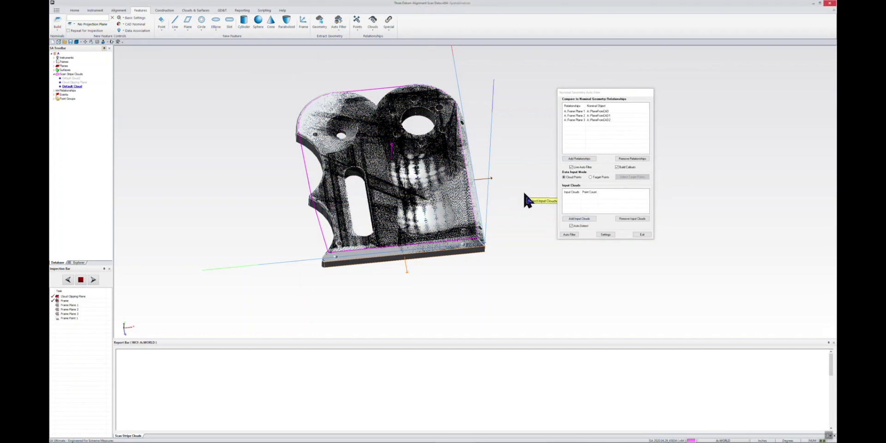
{"action": "key", "text": "Return"}
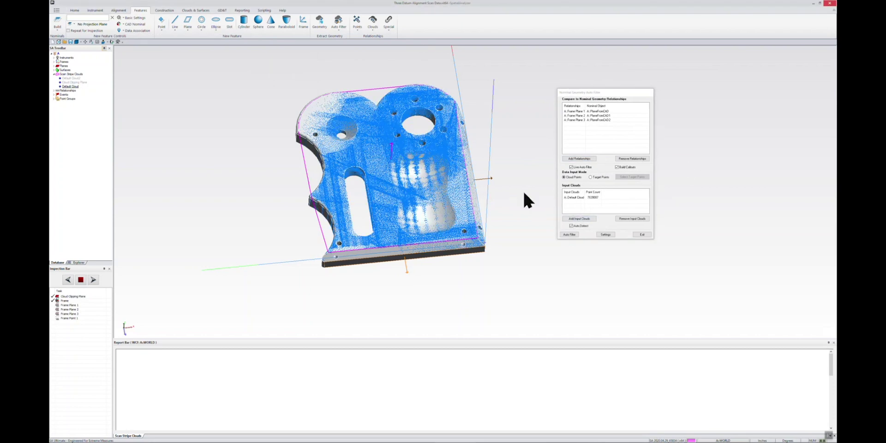
{"action": "left_click", "coordinate": [575, 234]}
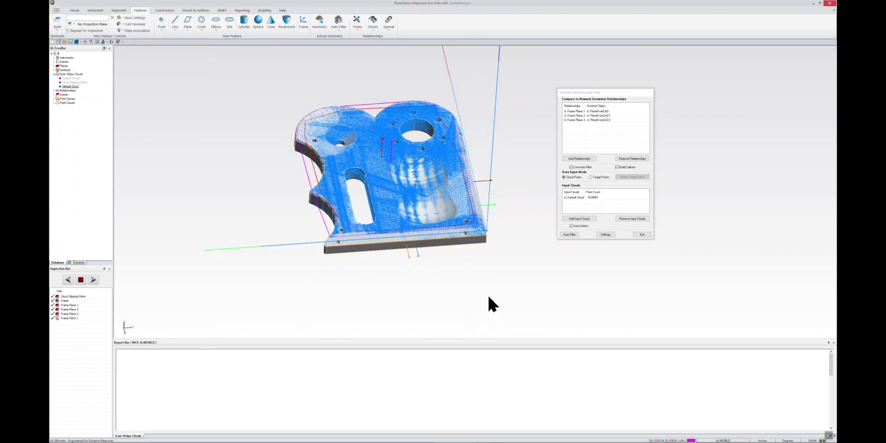
- Examine the constructed frame at the part's base corner and review the Frame relationship's nominal, constructed and delta values
{"action": "scroll", "coordinate": [487, 295], "scroll_direction": "up", "scroll_amount": 10}
{"action": "scroll", "coordinate": [480, 222], "scroll_direction": "down", "scroll_amount": 8}
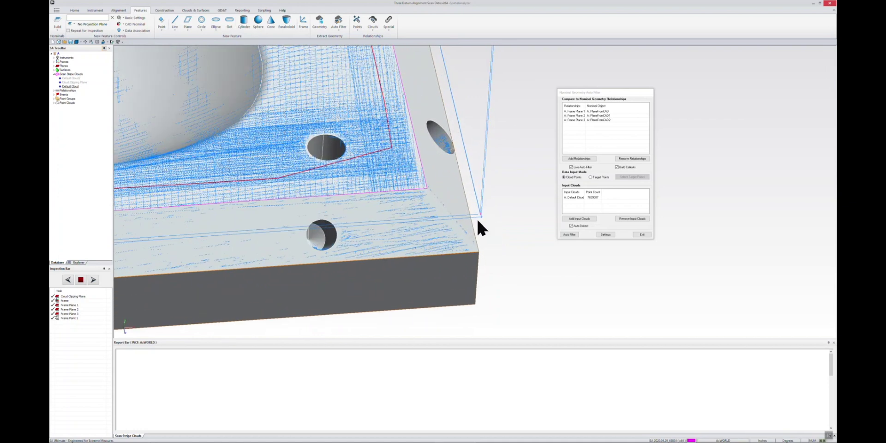
{"action": "scroll", "coordinate": [490, 269], "scroll_direction": "down", "scroll_amount": 3}
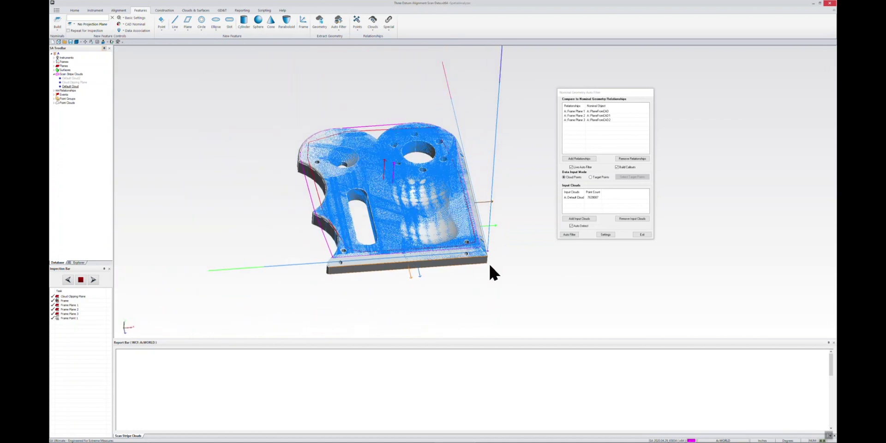
{"action": "mouse_move", "coordinate": [439, 254]}
{"action": "middle_mouse_down"}
{"action": "mouse_move", "coordinate": [431, 253]}
{"action": "mouse_move", "coordinate": [449, 251]}
{"action": "mouse_move", "coordinate": [446, 260]}
{"action": "middle_mouse_up"}
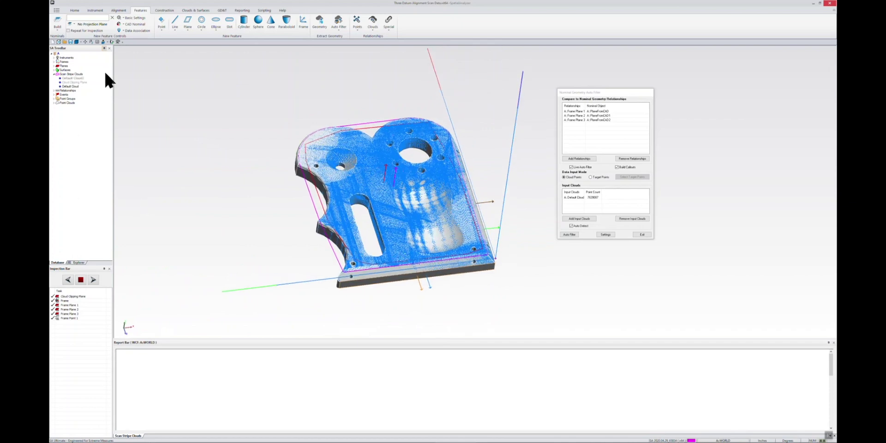
{"action": "left_click", "coordinate": [54, 91]}
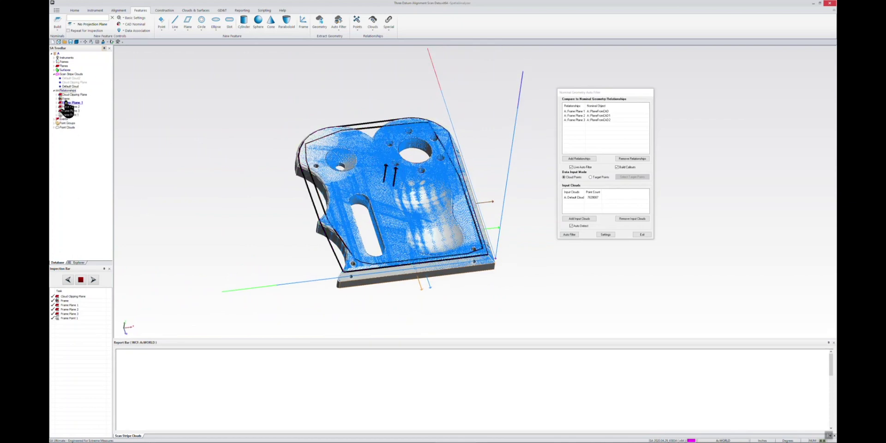
{"action": "left_click", "coordinate": [66, 99]}
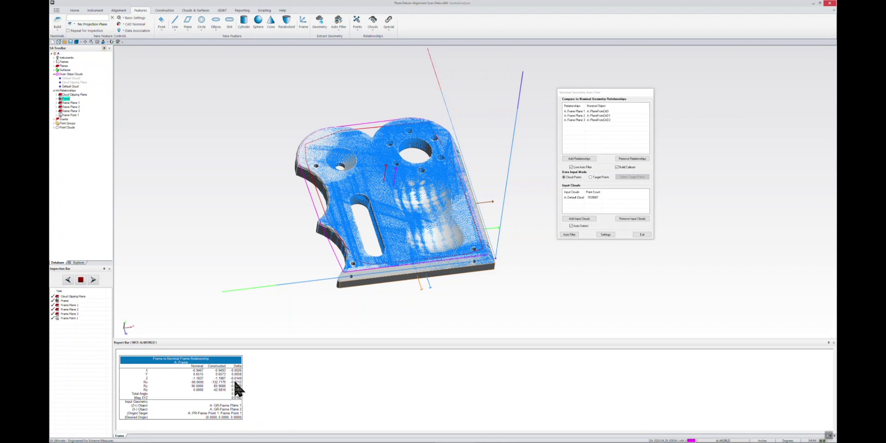
{"action": "right_click_drag", "start_coordinate": [309, 193], "coordinate": [505, 232]}
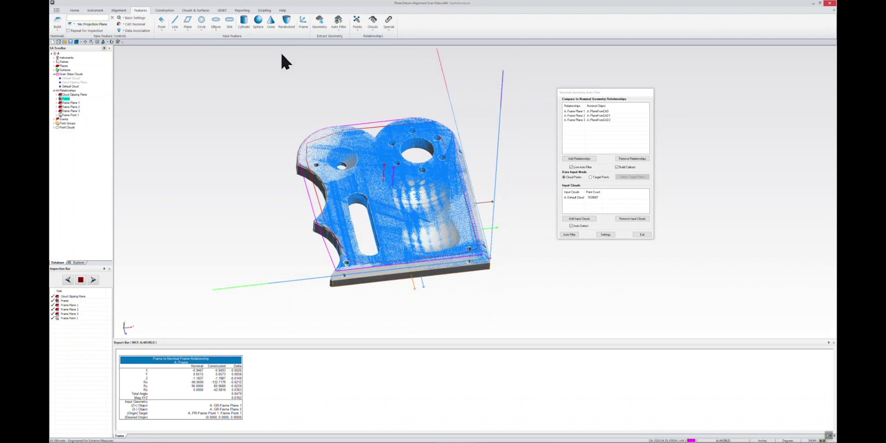
- Execute the alignment from the Frame relationship to fit the constructed frame to its nominal frame
{"action": "left_click", "coordinate": [69, 103]}
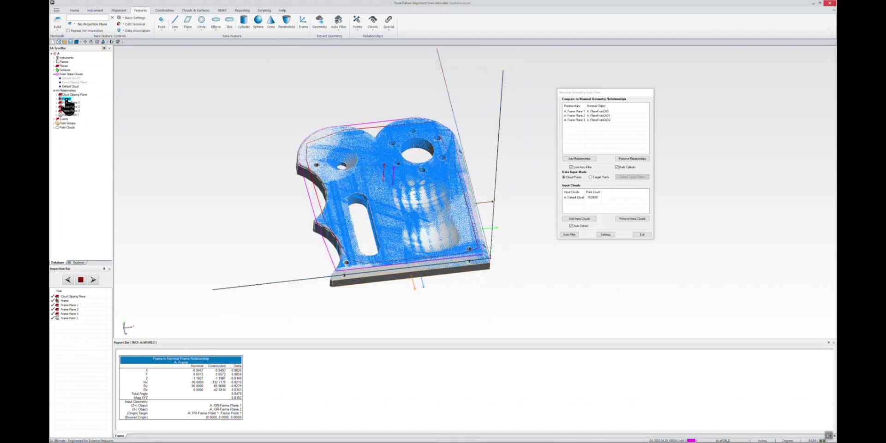
{"action": "right_click", "coordinate": [66, 100]}
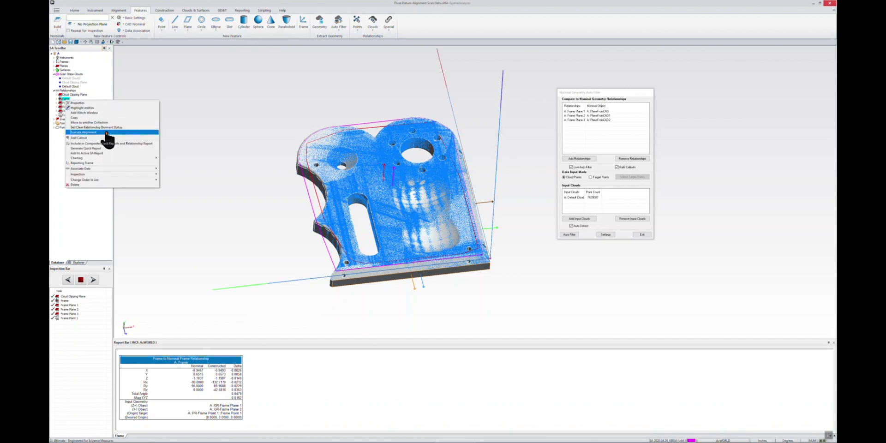
{"action": "left_click", "coordinate": [106, 133]}
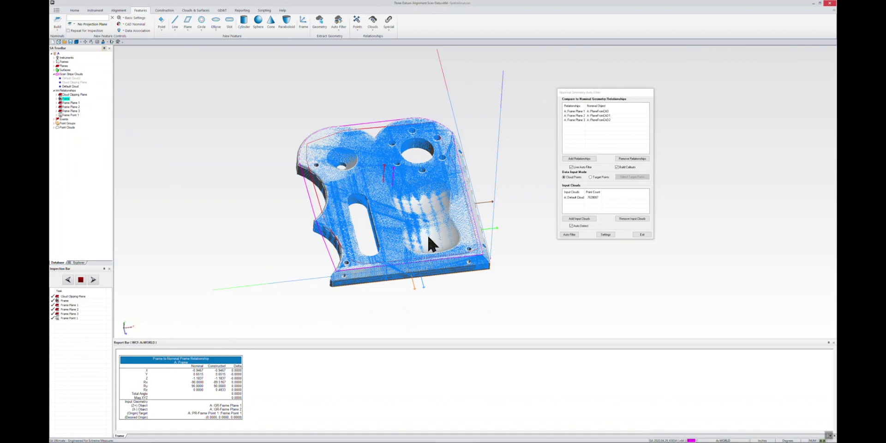
- Examine the fit of the scan cloud on the CAD part, up close at the base corner and across the whole part
{"action": "mouse_move", "coordinate": [428, 235]}
{"action": "middle_mouse_down"}
{"action": "mouse_move", "coordinate": [416, 235]}
{"action": "mouse_move", "coordinate": [417, 246]}
{"action": "middle_mouse_up"}
{"action": "scroll", "coordinate": [482, 306], "scroll_direction": "up", "scroll_amount": 10}
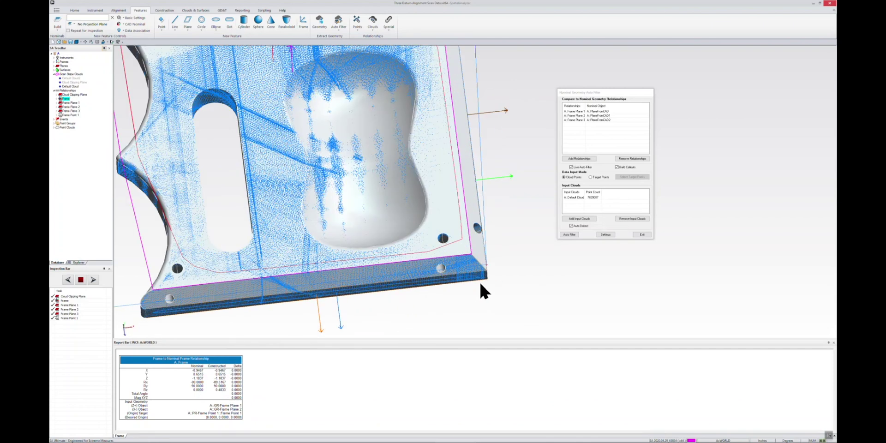
{"action": "scroll", "coordinate": [480, 253], "scroll_direction": "up", "scroll_amount": 5}
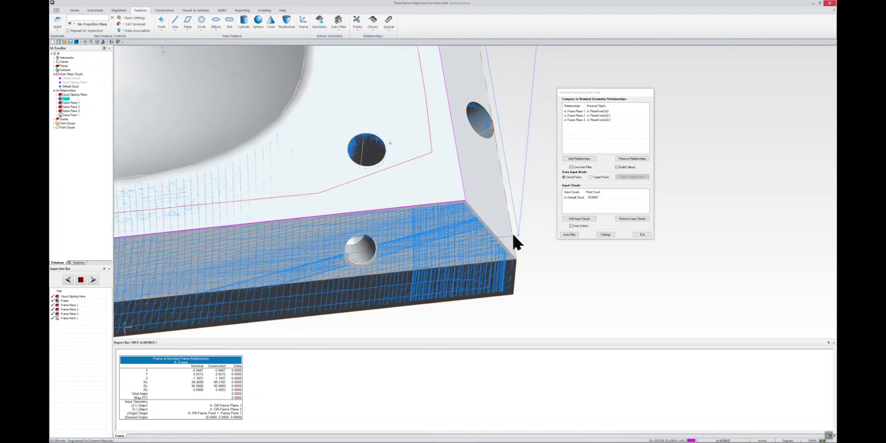
{"action": "scroll", "coordinate": [526, 240], "scroll_direction": "down", "scroll_amount": 2}
{"action": "scroll", "coordinate": [532, 237], "scroll_direction": "down", "scroll_amount": 10}
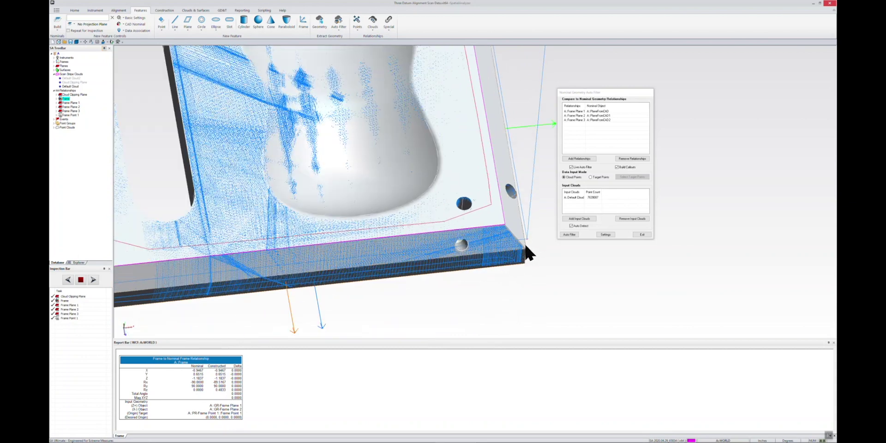
{"action": "right_click_drag", "start_coordinate": [456, 263], "coordinate": [354, 182]}
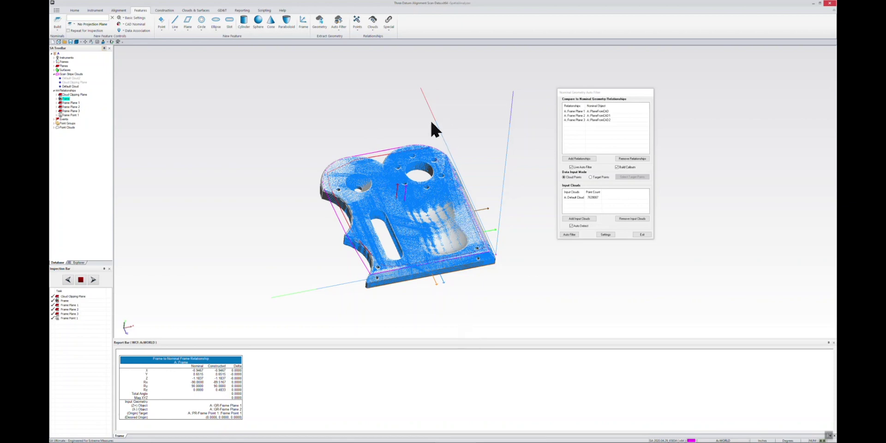
{"action": "right_click_drag", "start_coordinate": [442, 224], "coordinate": [428, 236]}
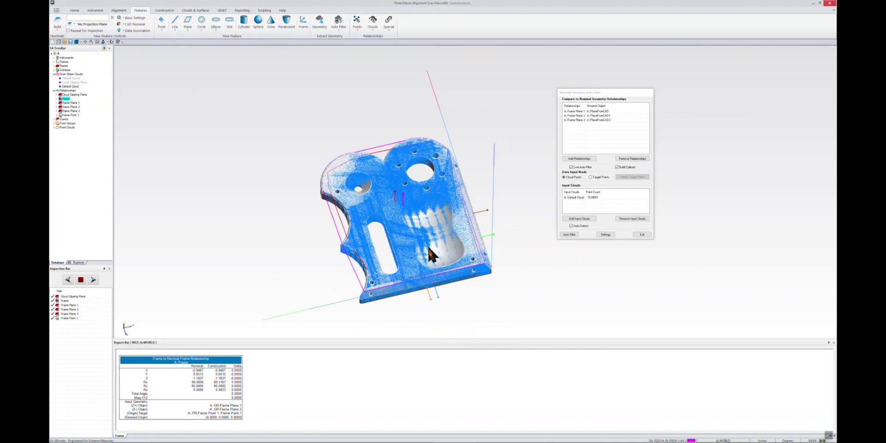